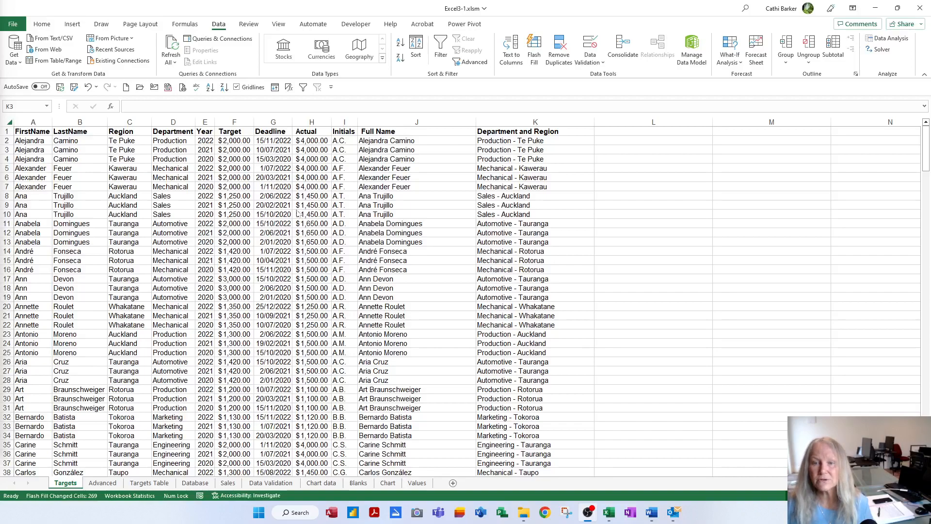
Open the recent workbook Excel3-2.xlsx and go to its Sales sheet
left_click(500, 229)
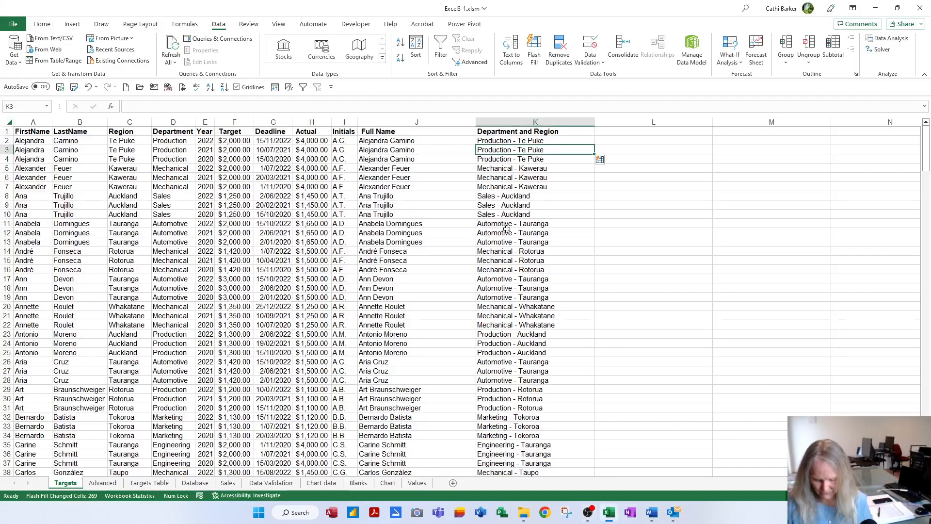
key("ctrl+o")
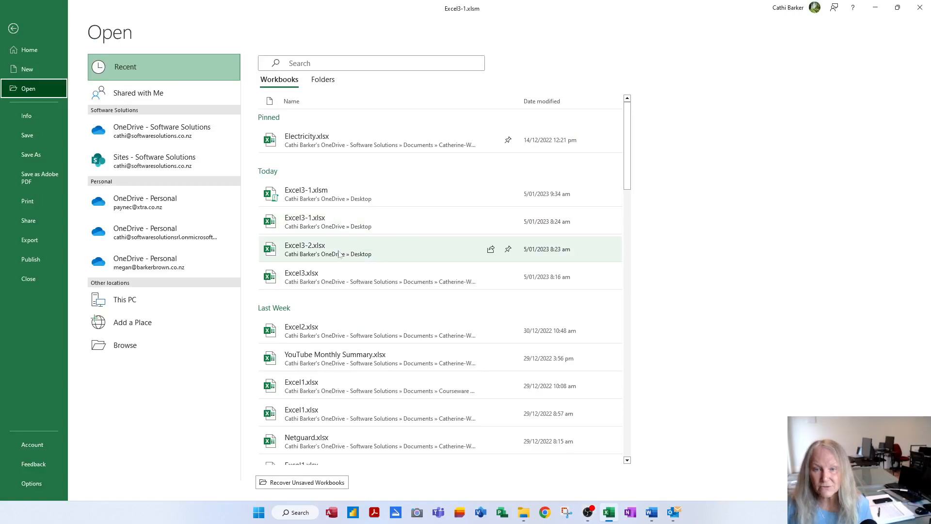
left_click(339, 254)
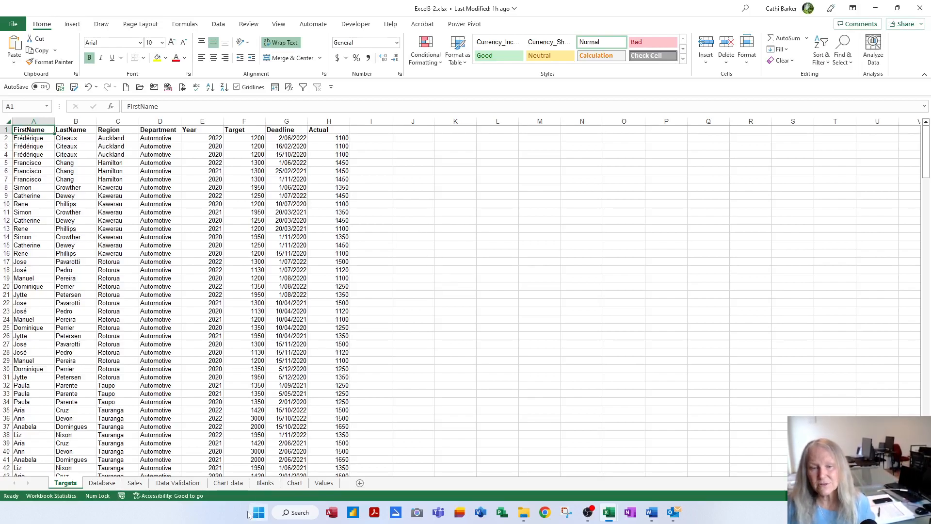
left_click(133, 483)
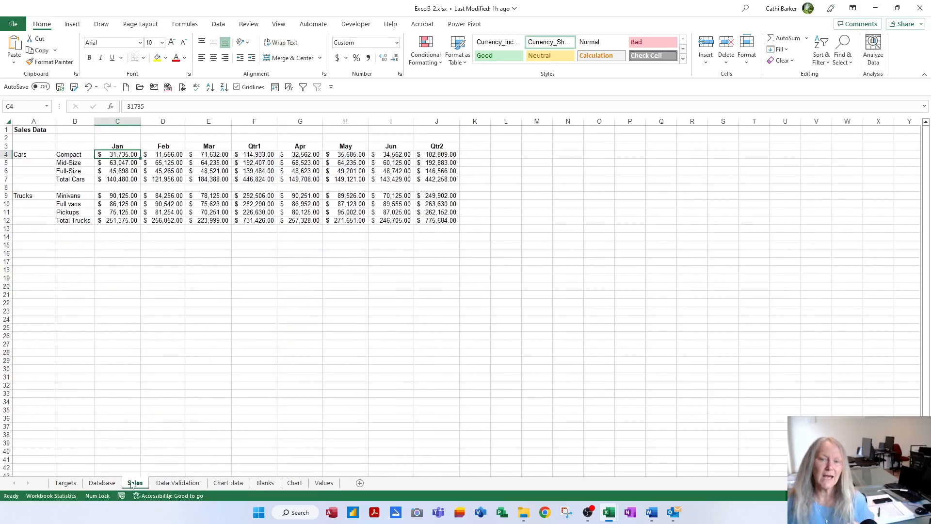
Group the Jan to Mar columns (C:E), and collapse and re-expand the group to test it
scroll(567, 425, "up", 5, "ctrl")
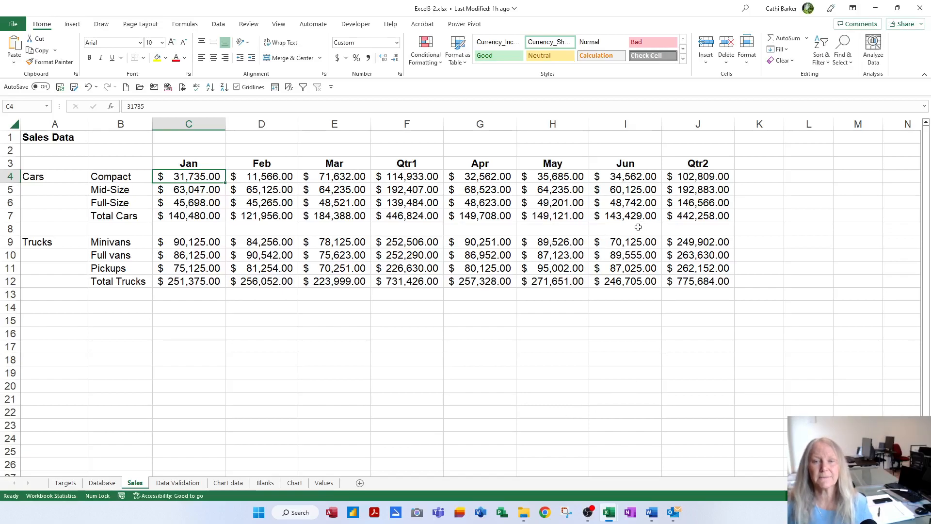
left_click(193, 123)
left_click_drag(192, 123, 329, 122)
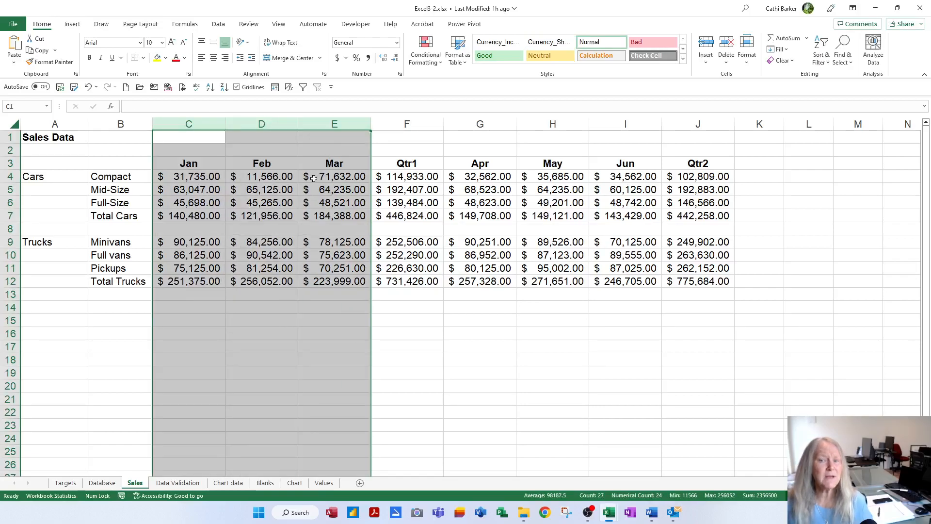
left_click(220, 29)
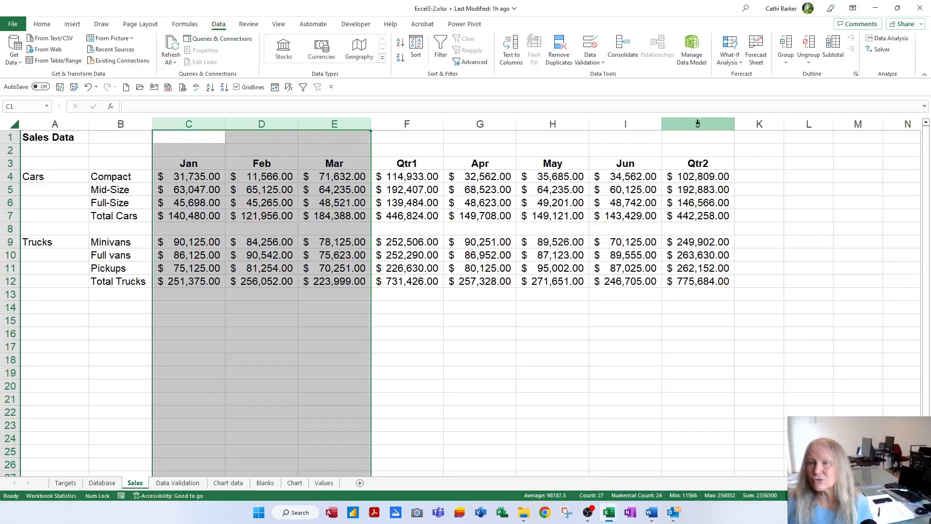
left_click(785, 47)
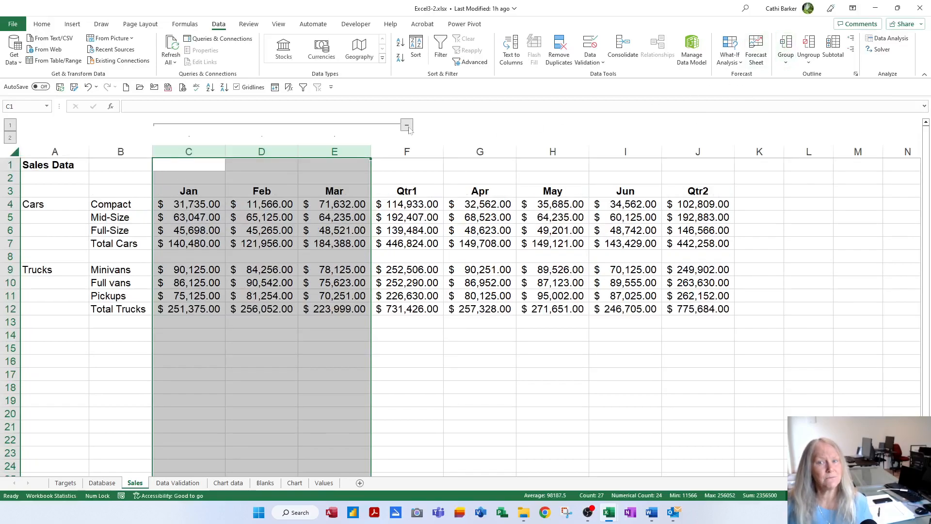
left_click(425, 240)
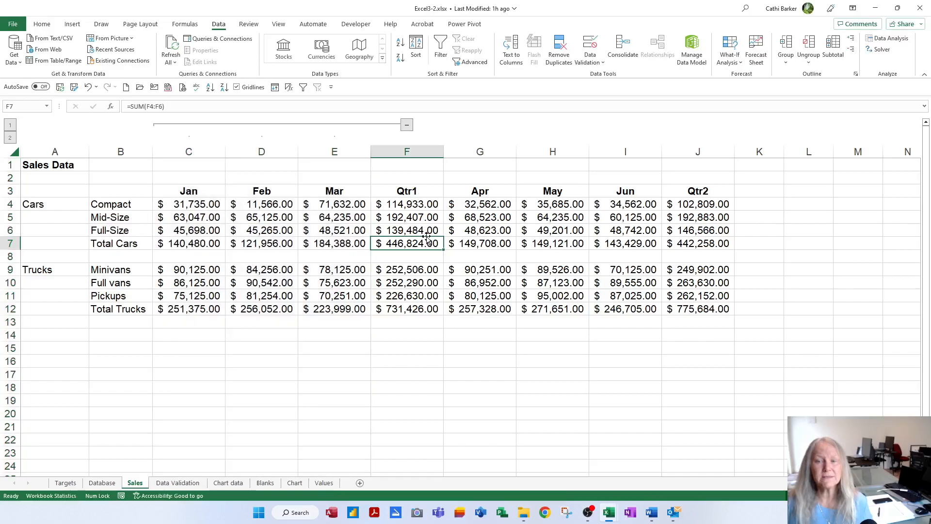
left_click(407, 126)
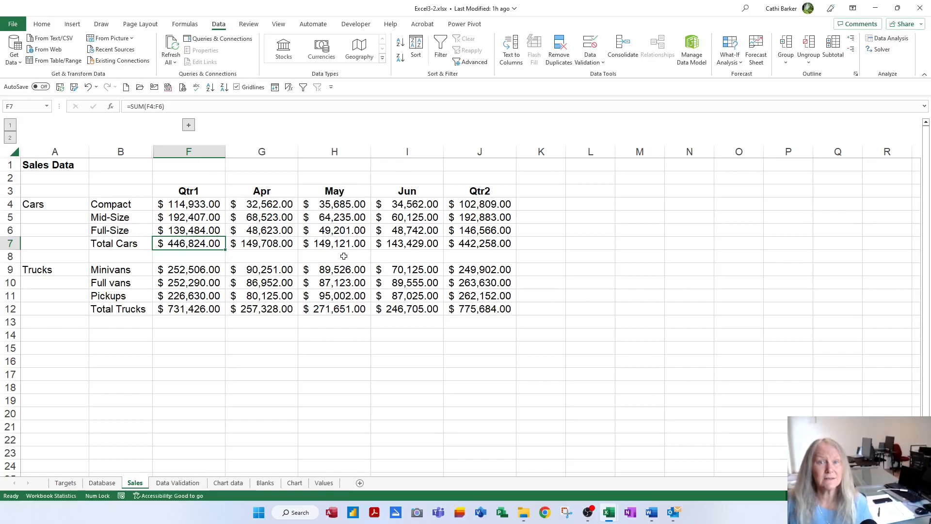
left_click(189, 125)
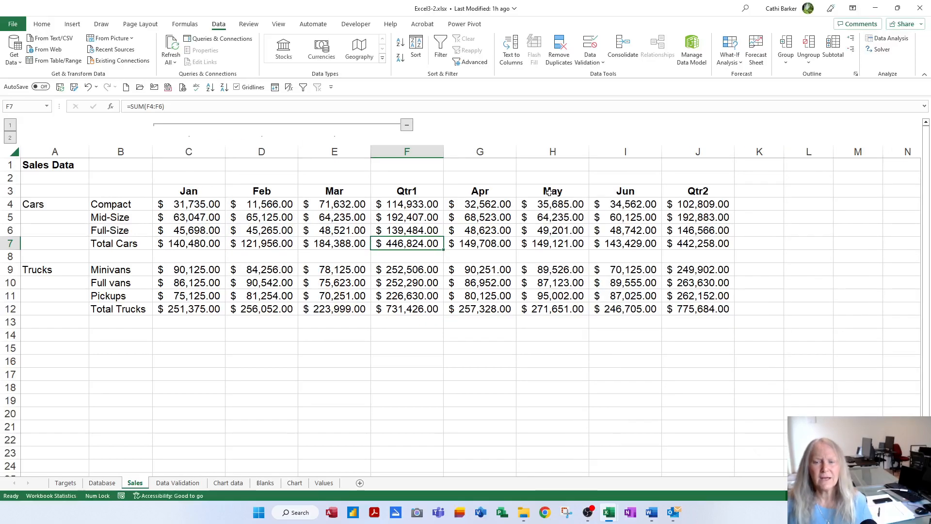
Group the Apr to Jun columns (G:I) under Qtr2
left_click_drag(489, 151, 620, 147)
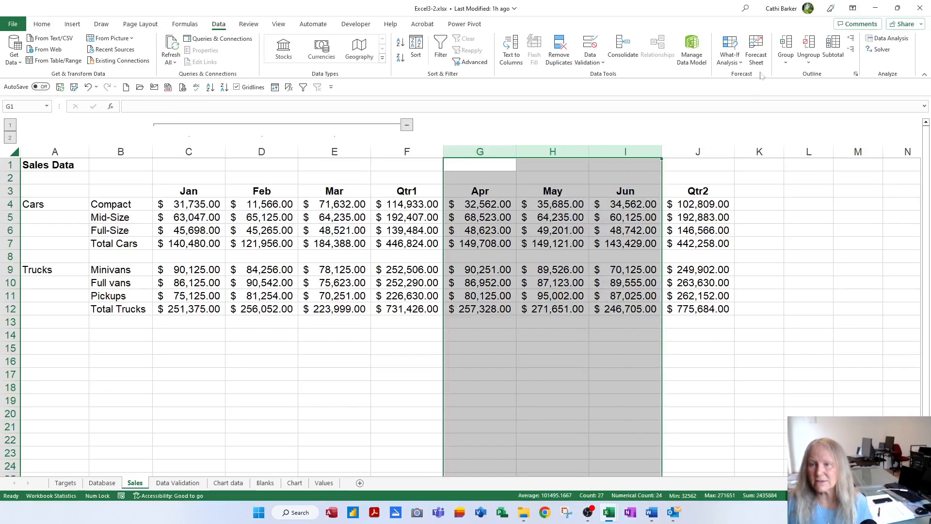
left_click(786, 44)
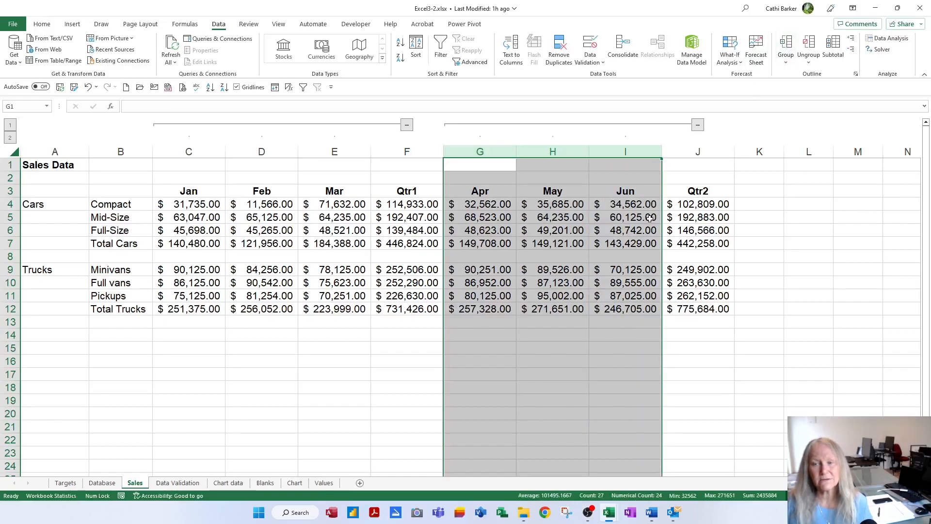
left_click(689, 244)
Collapse both quarter groups individually, and switch all columns between outline levels 1 and 2, finishing with the months expanded
left_click(698, 126)
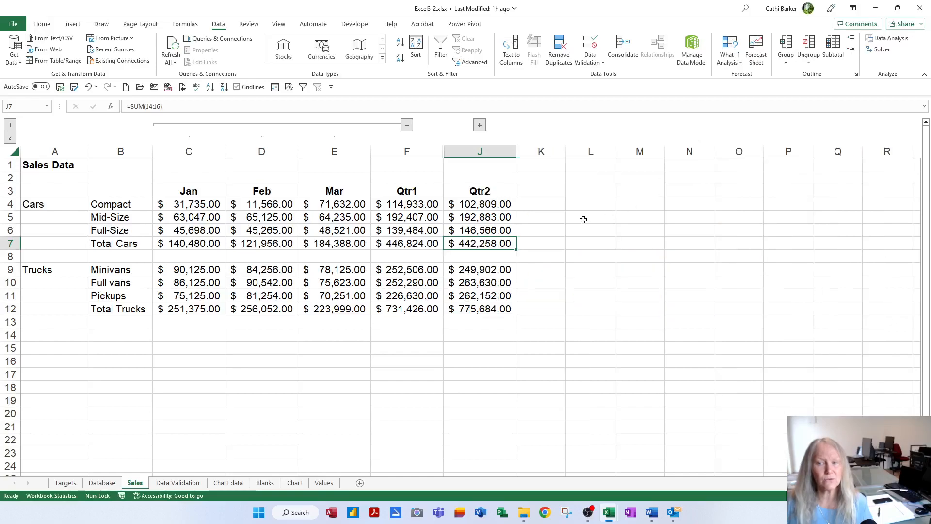
left_click(406, 125)
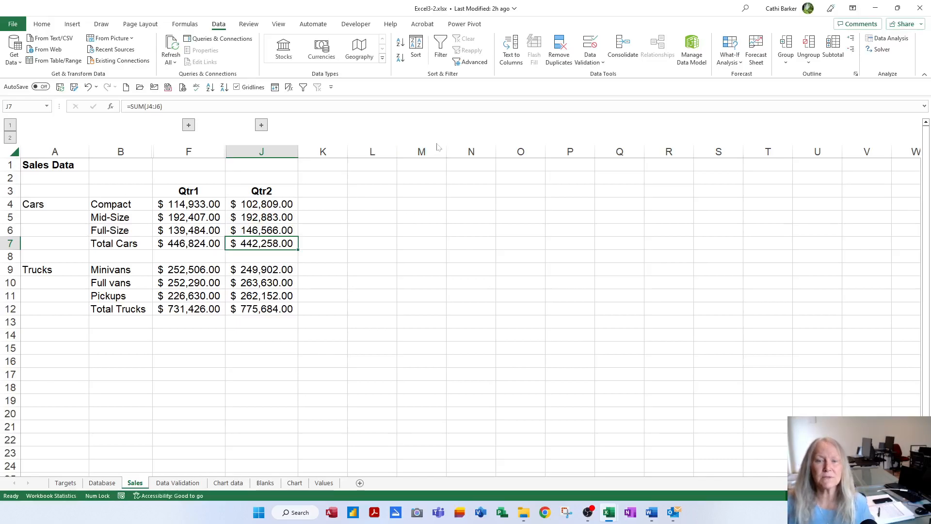
left_click(10, 138)
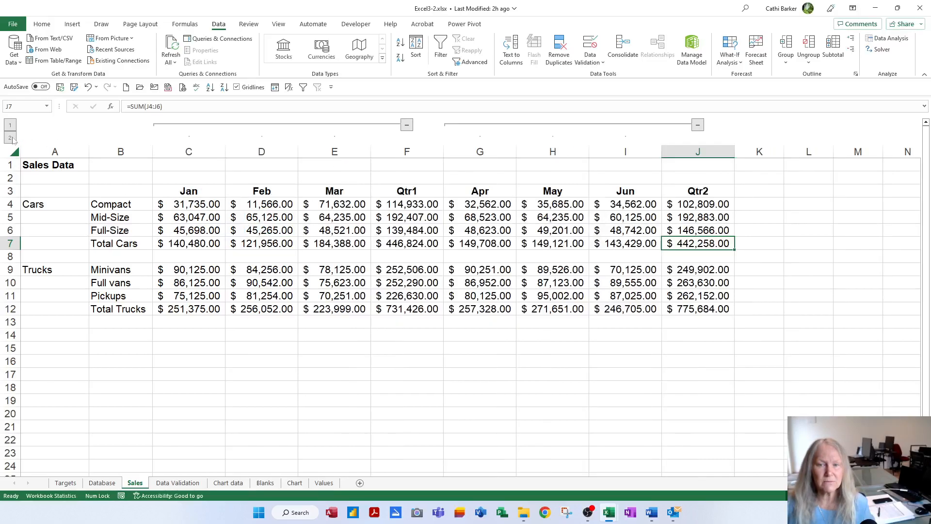
left_click(12, 127)
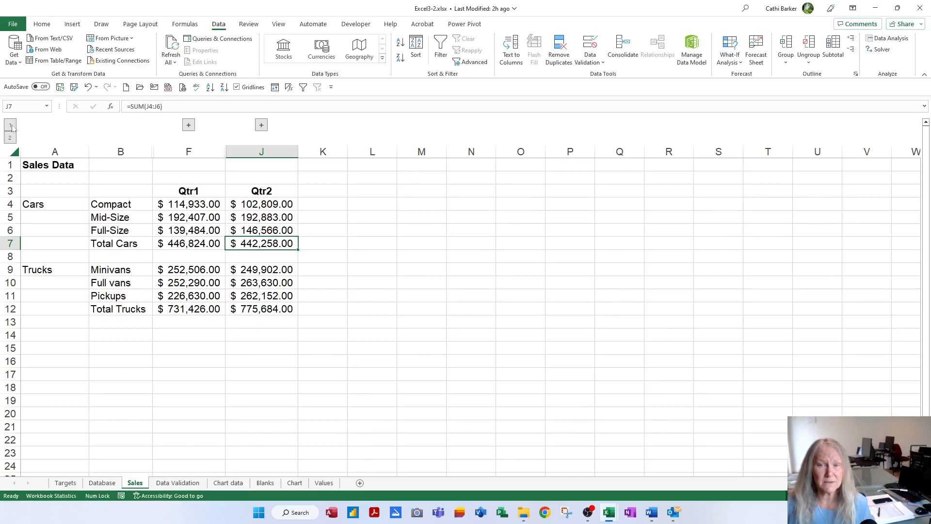
left_click(10, 138)
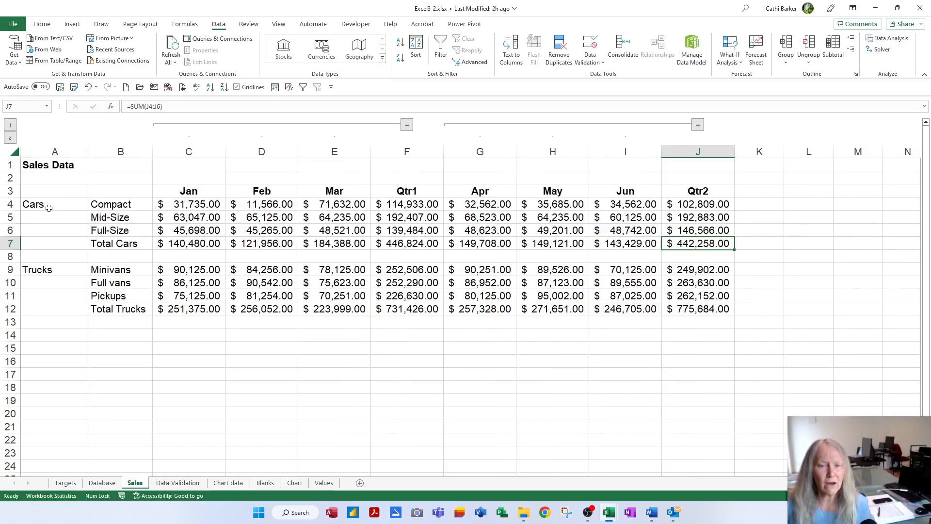
Group the Cars detail rows 4 to 6, and collapse and re-expand the group to test it
left_click_drag(10, 205, 12, 229)
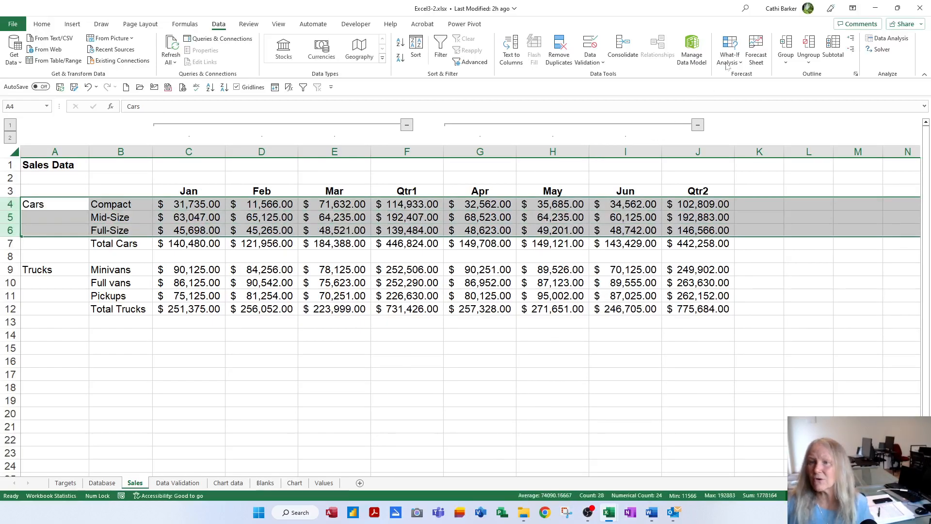
left_click(786, 48)
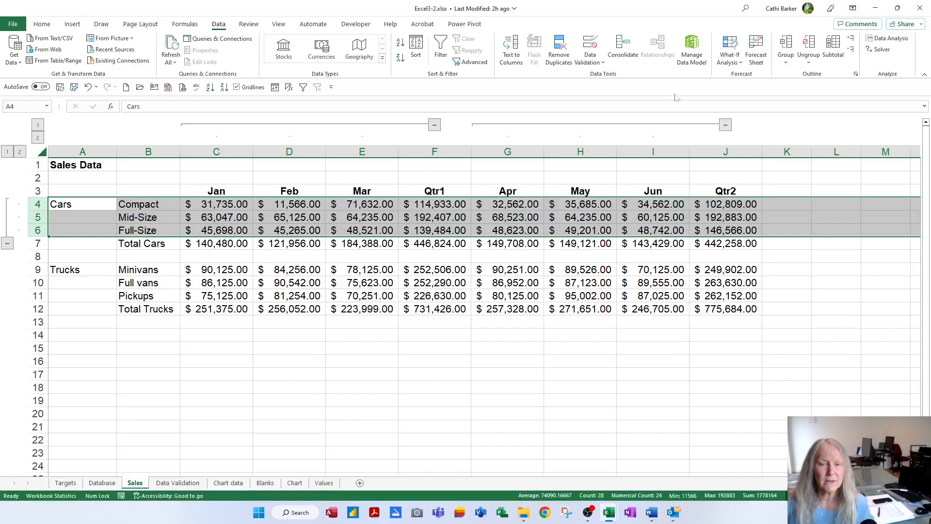
left_click(8, 244)
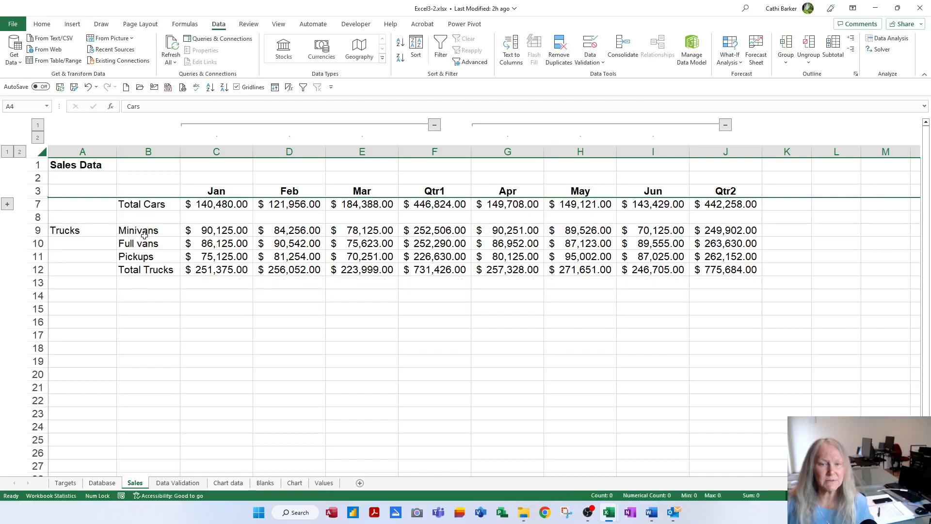
left_click(216, 205)
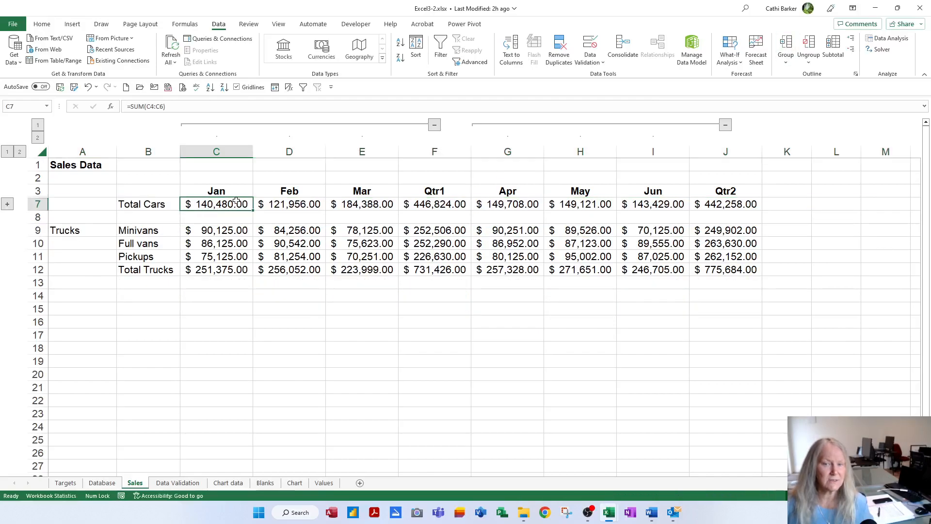
left_click(7, 205)
left_click(162, 206)
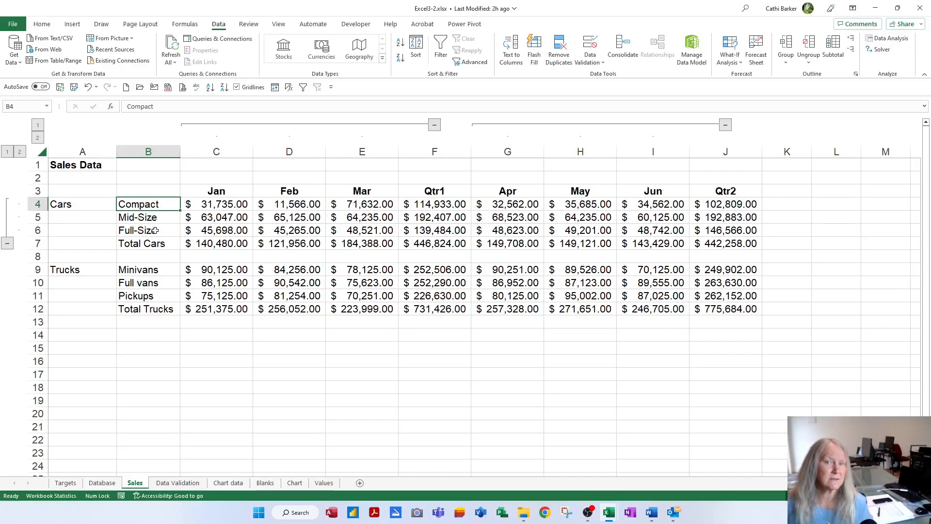
Group the Trucks detail rows 9 to 11, and collapse and re-expand the group to test it
left_click(38, 270)
left_click_drag(38, 270, 38, 296)
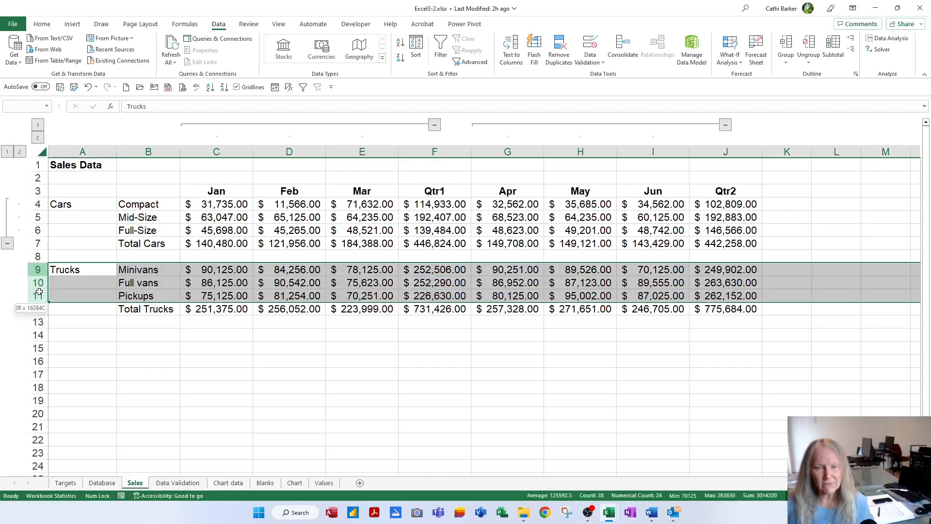
left_click(785, 46)
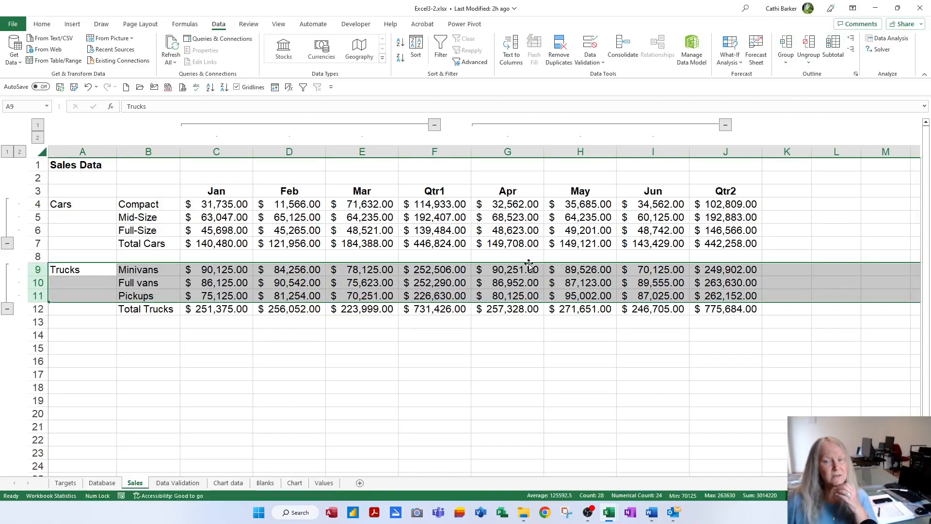
left_click(7, 309)
left_click(7, 270)
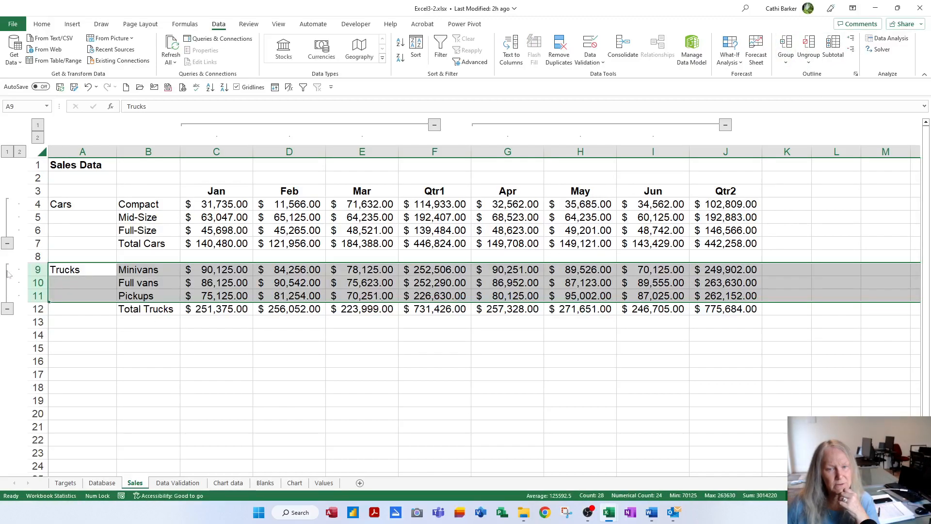
Switch the rows and the columns in turn to outline level 1 and back to level 2 to compare summary and detail
left_click(7, 152)
left_click(193, 206)
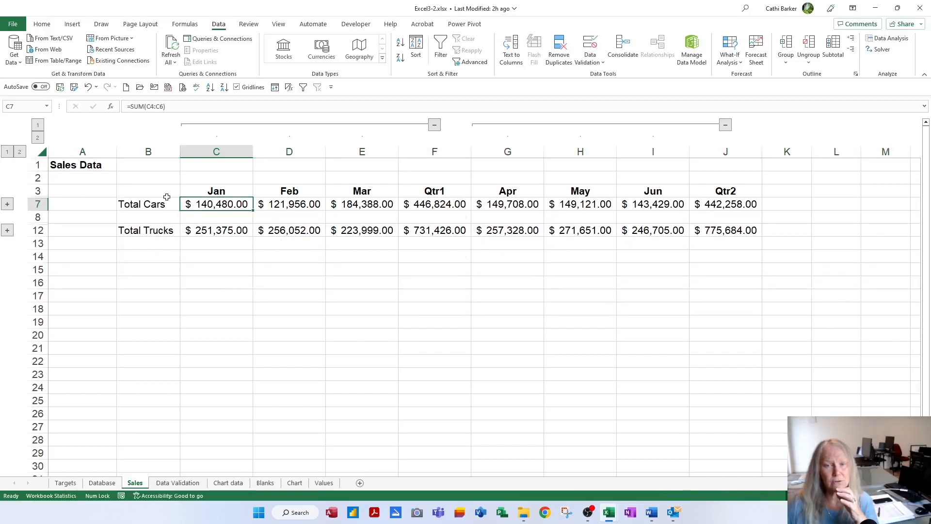
left_click(19, 152)
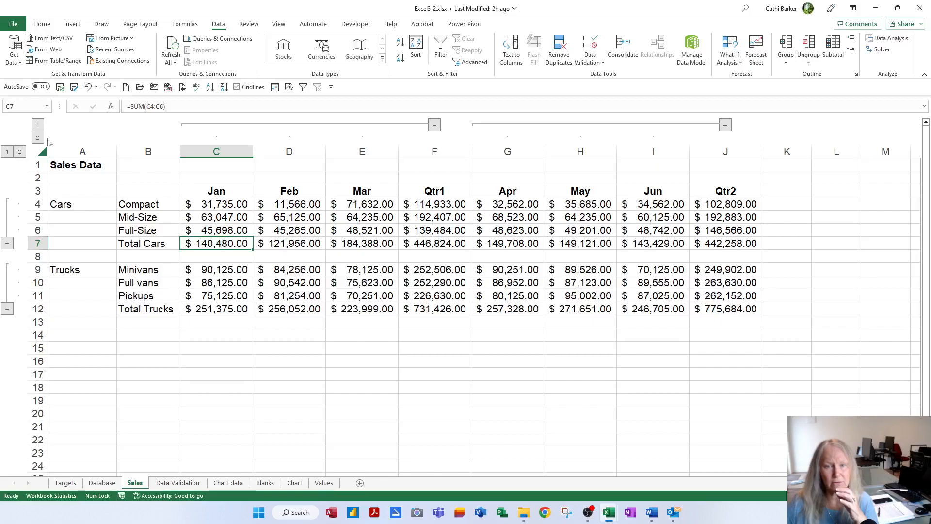
left_click(39, 127)
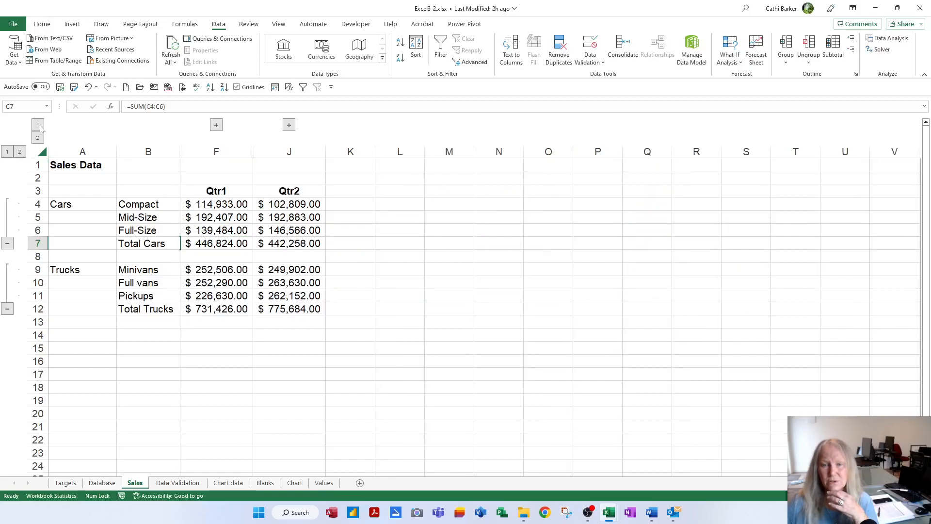
left_click(40, 139)
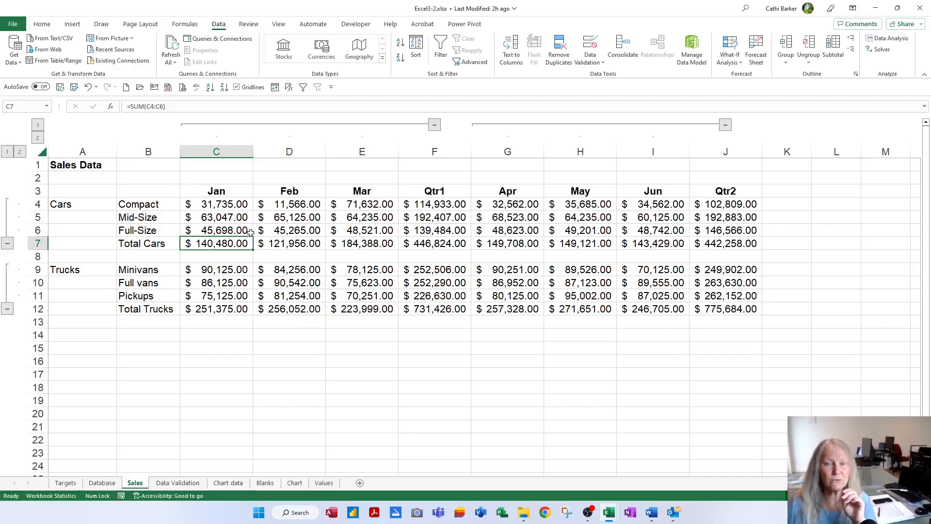
Ungroup the Jan to Mar columns (C:E) and group them again
left_click(235, 227)
left_click_drag(216, 154, 371, 153)
left_click(814, 47)
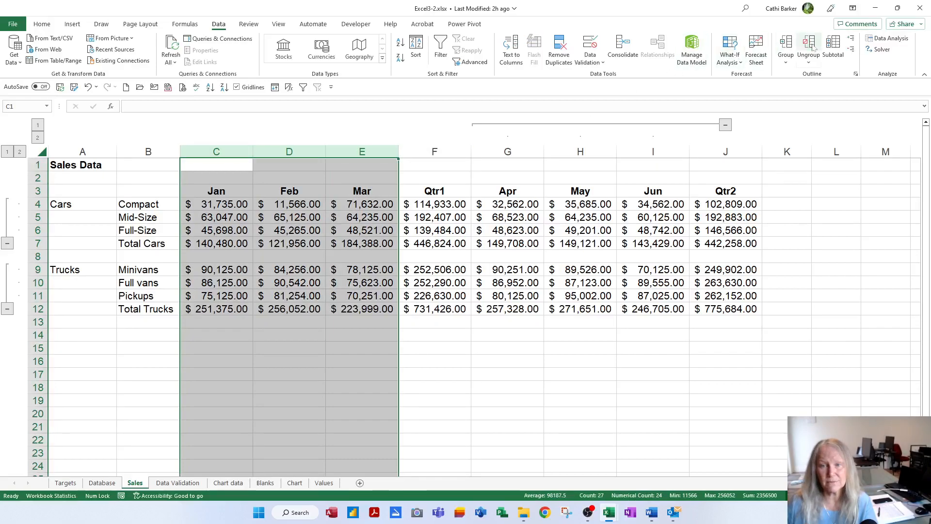
left_click(785, 46)
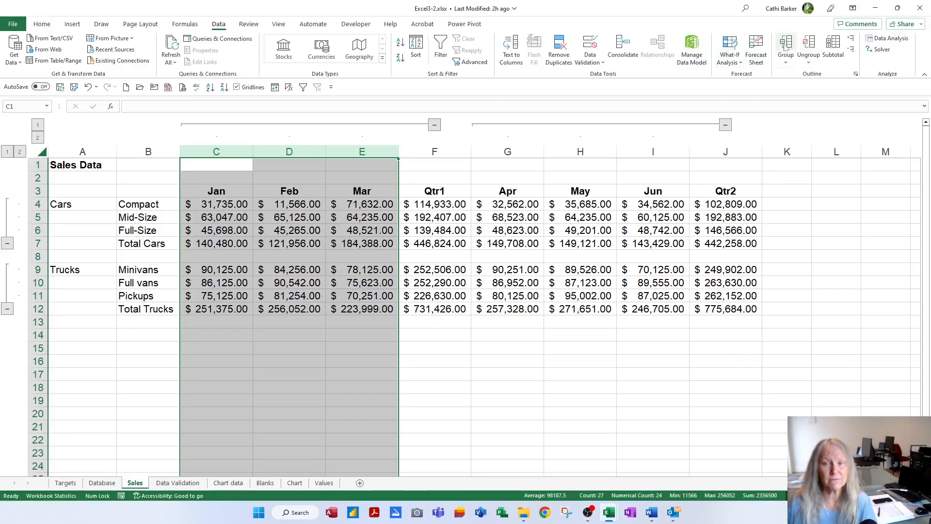
left_click(368, 214)
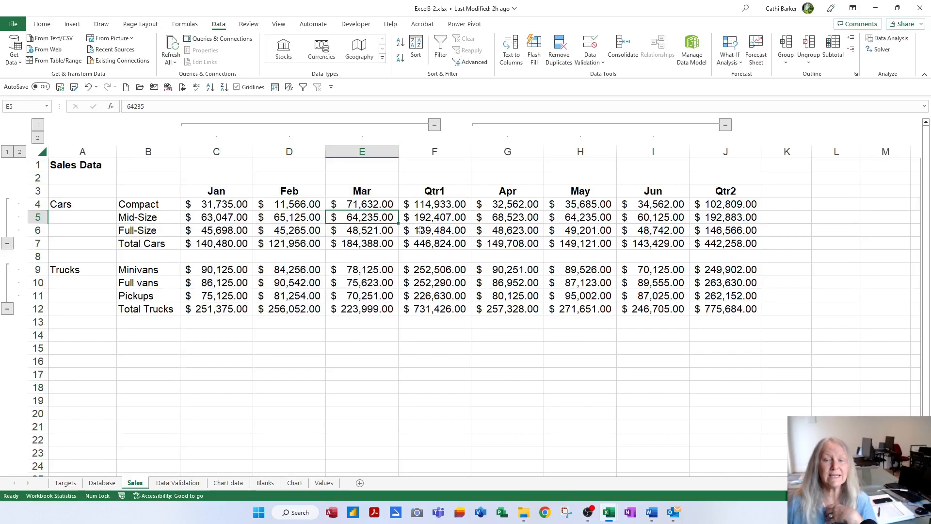